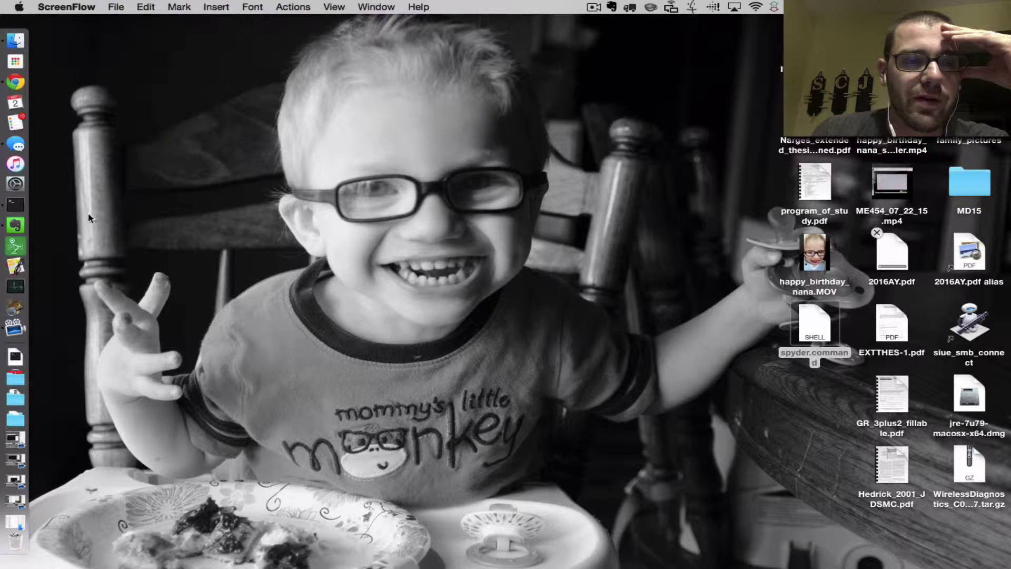
Step: Launch Spyder with the spyder command from a new bash Terminal window
left_click(21, 207)
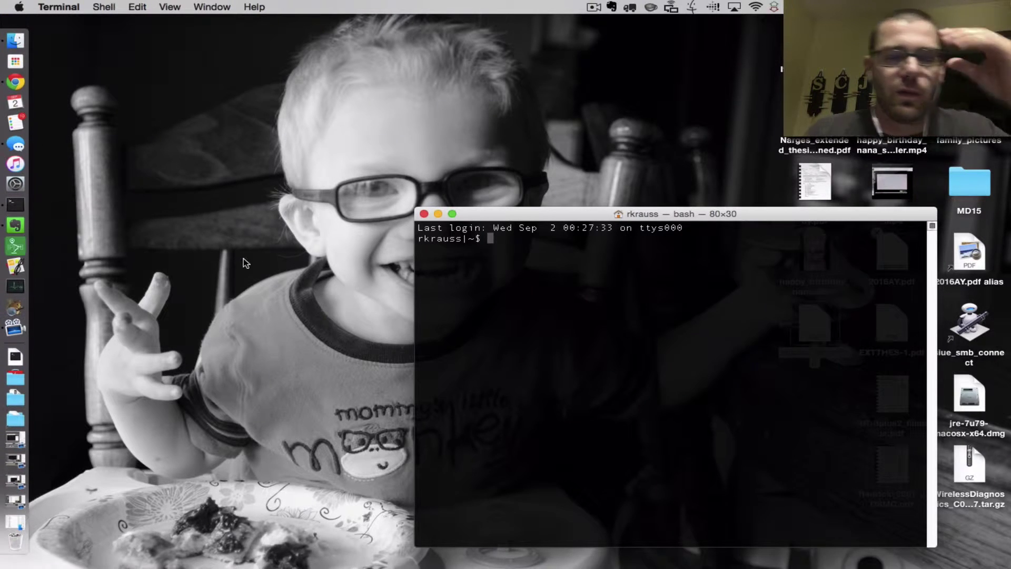
left_click_drag(552, 217, 334, 113)
type("spyder")
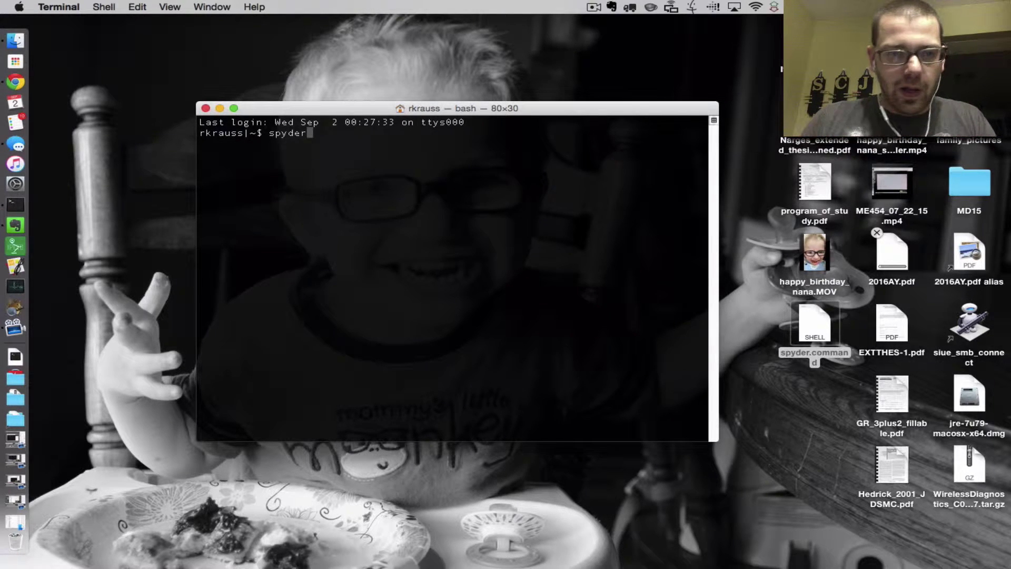
key("Return")
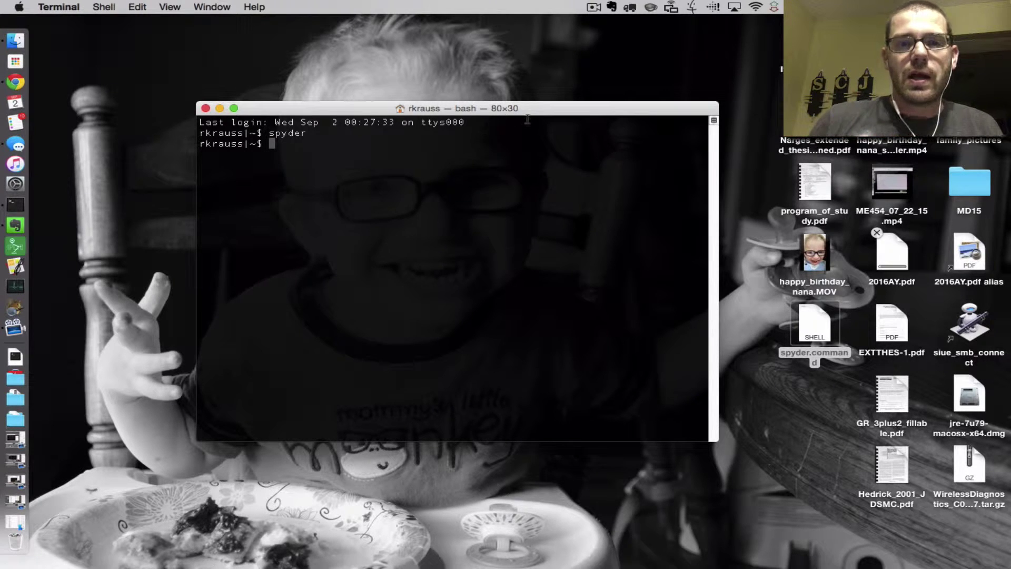
left_click_drag(543, 112, 523, 162)
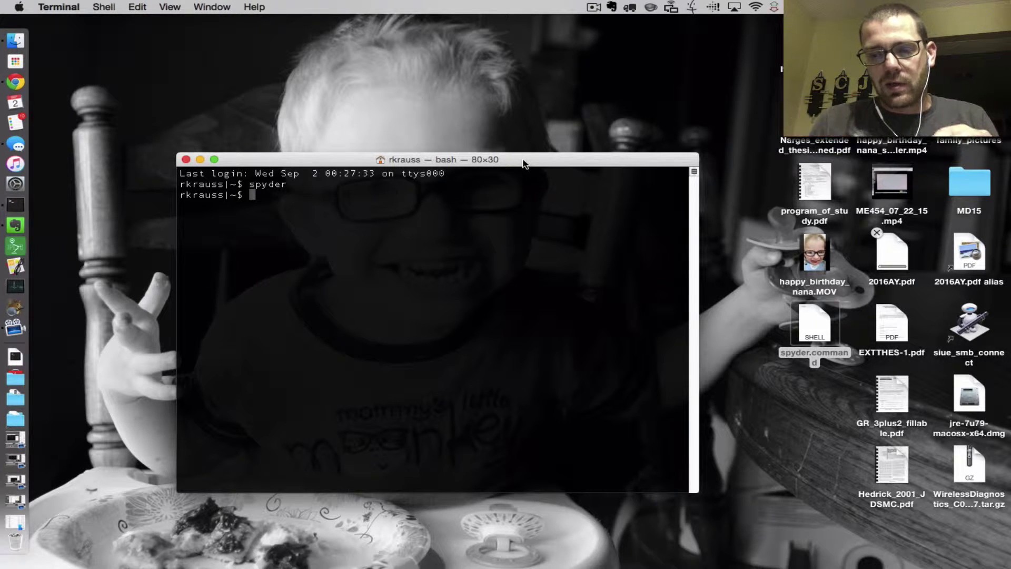
Step: Delete the old desktop spyder.command and copy /usr/local/bin/spyder to ~/Desktop
left_click(814, 328)
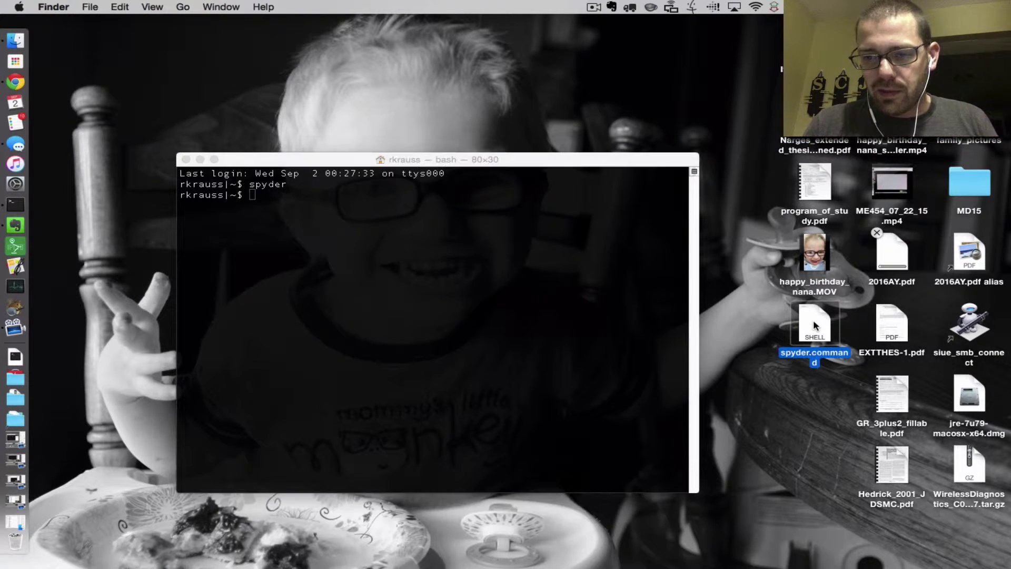
key("super+BackSpace")
left_click(433, 303)
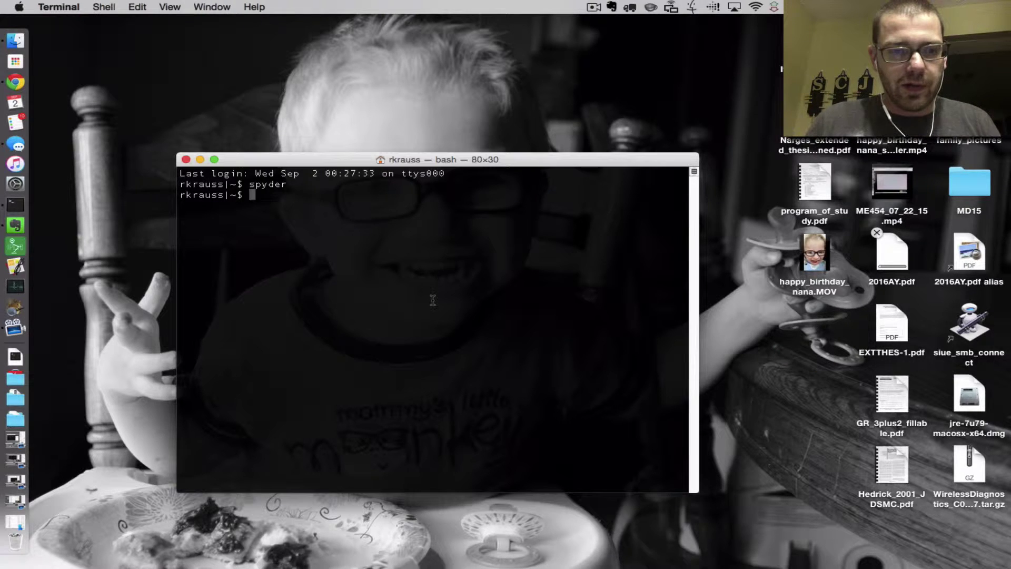
type("cp ")
type("/usr/")
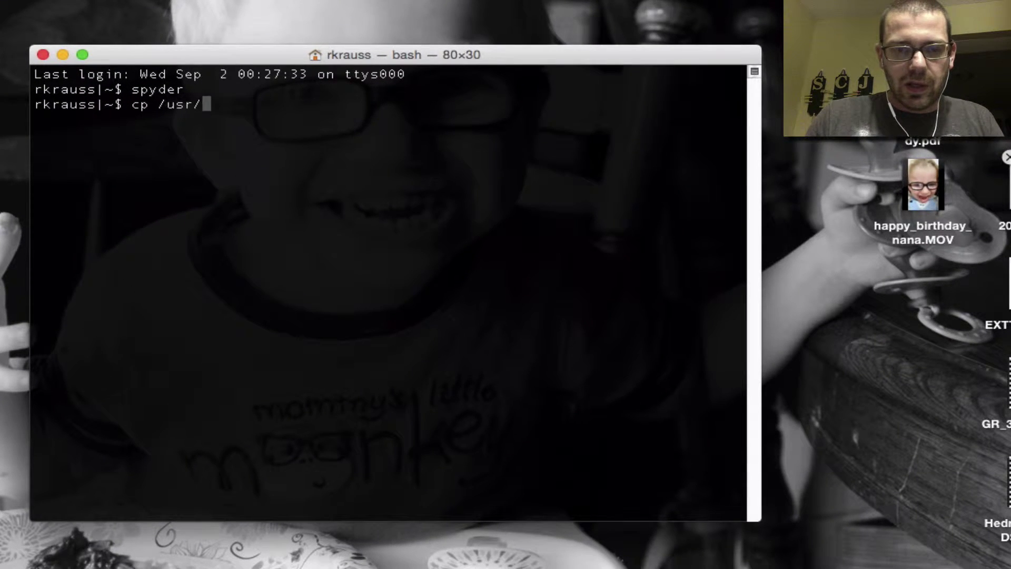
type("local/")
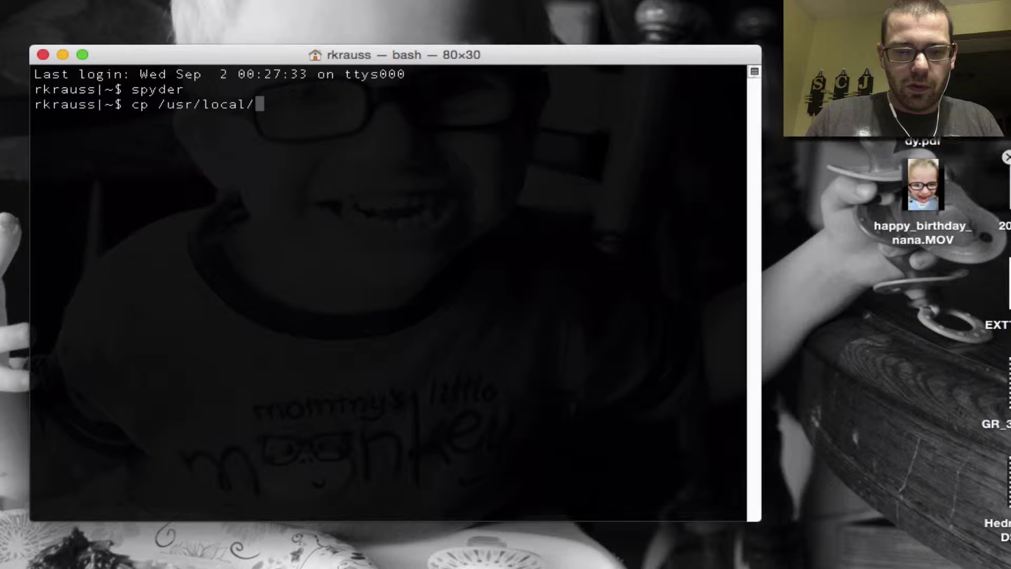
type("bin/spyder")
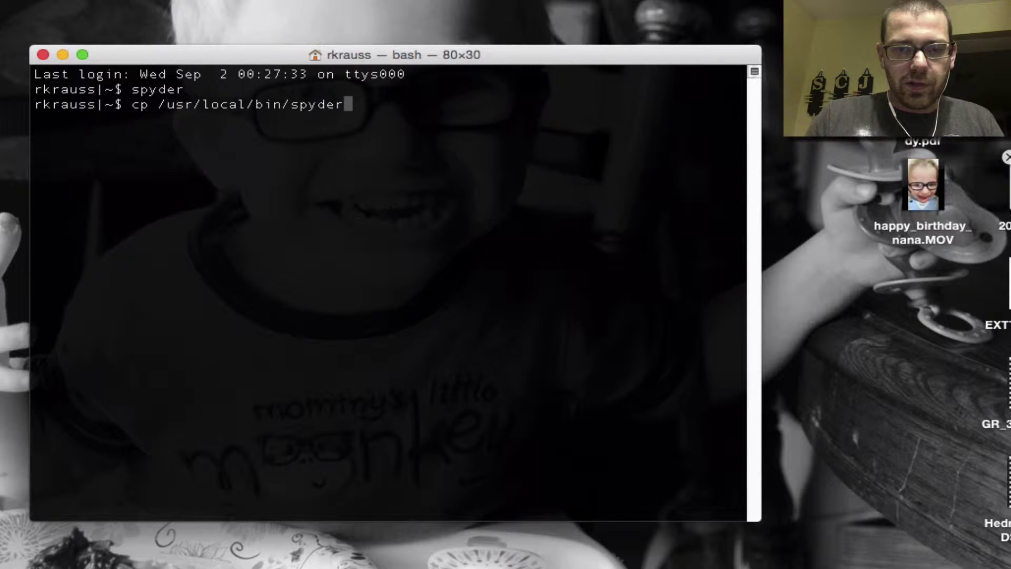
type(" ~/De")
key("Tab")
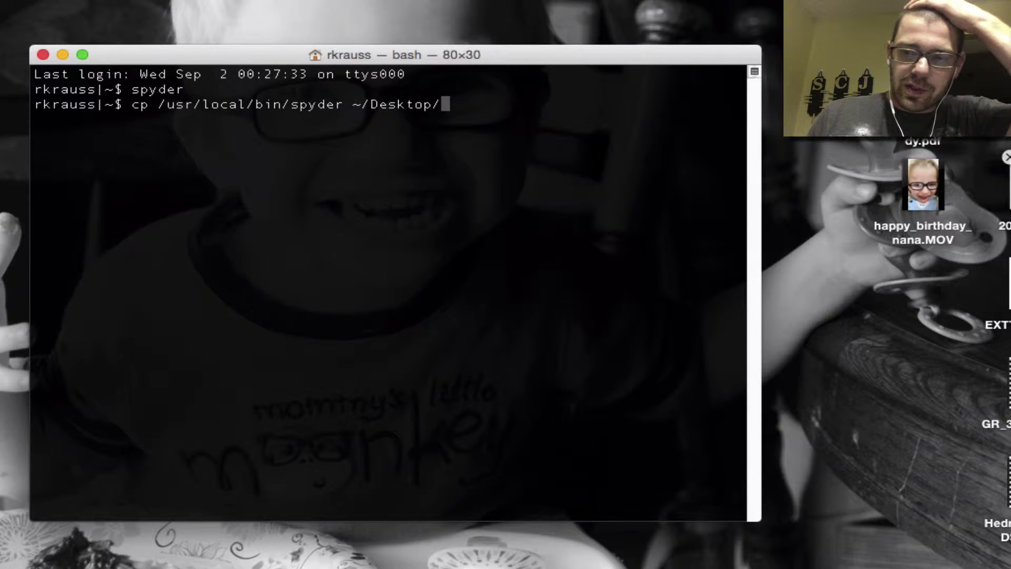
key("Return")
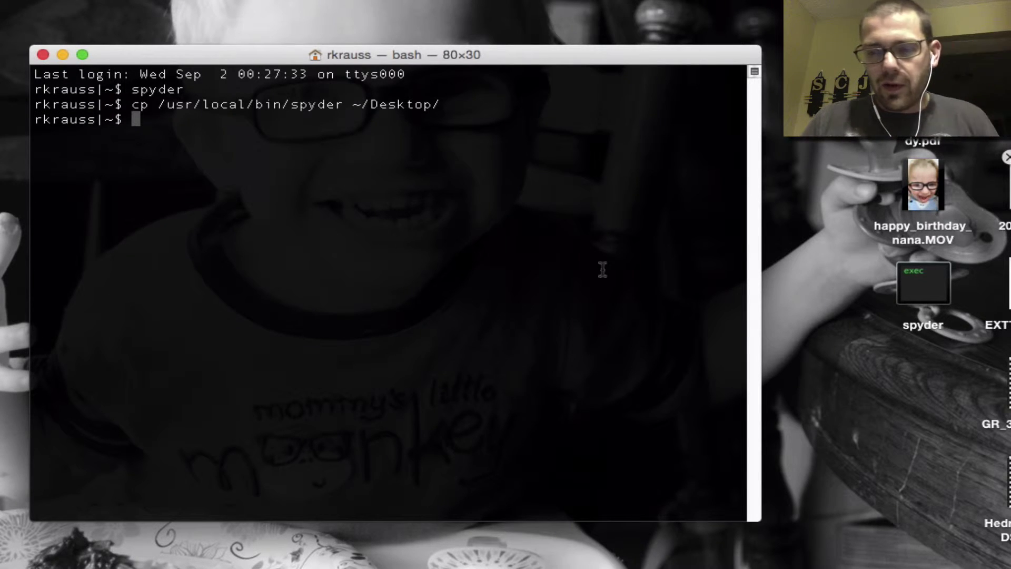
double_click(929, 279)
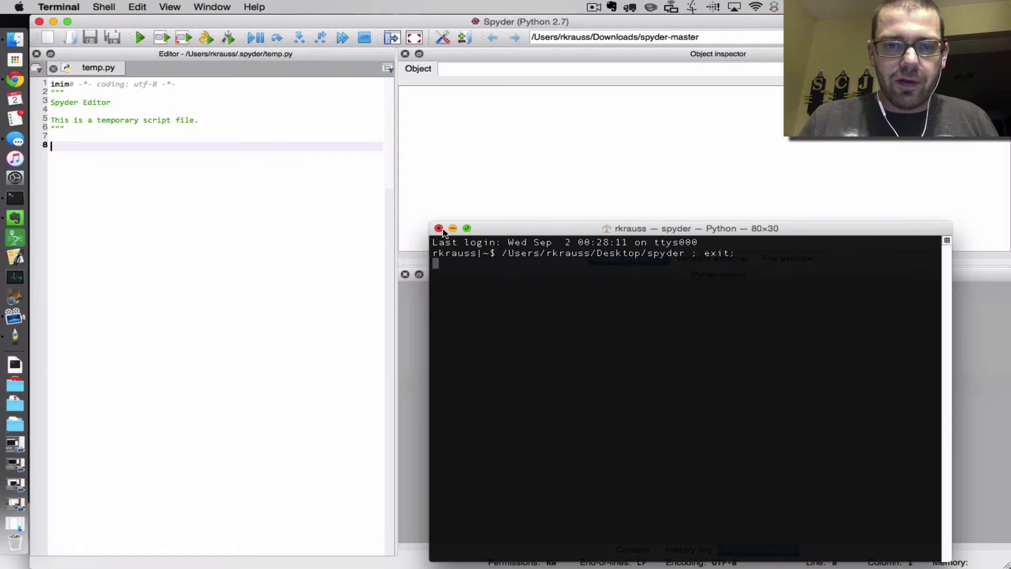
left_click(292, 269)
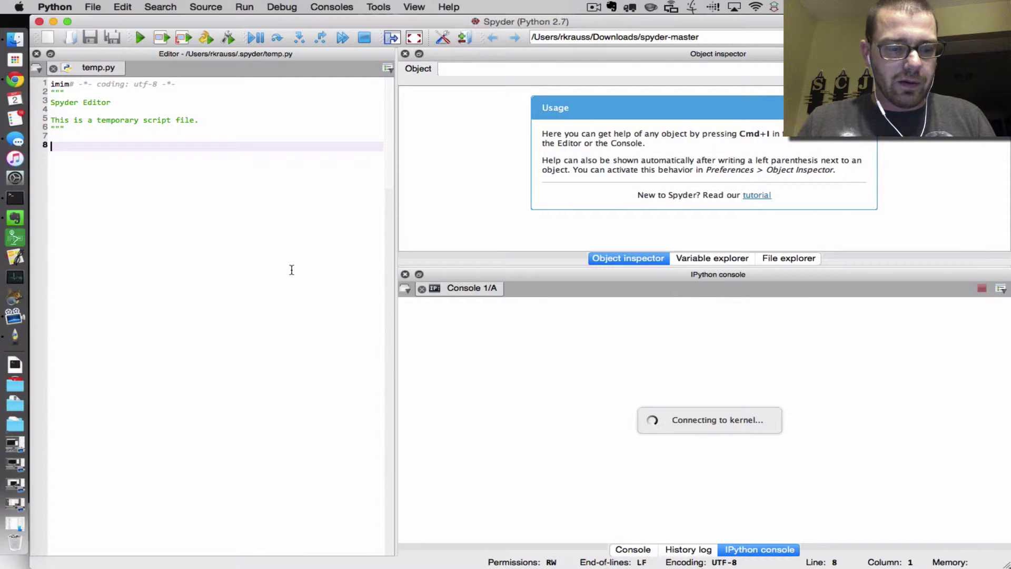
key("super+q")
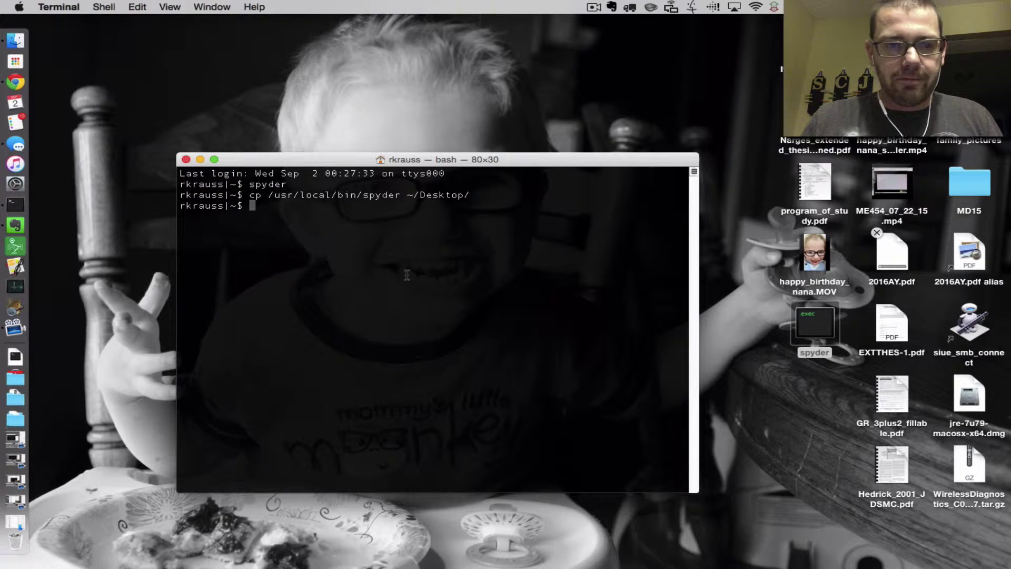
type("cd")
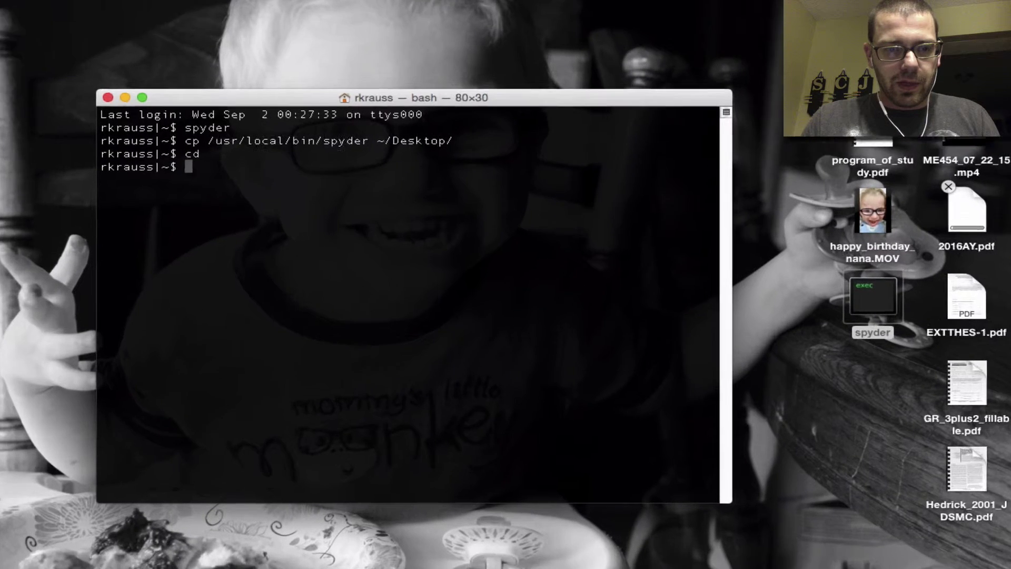
Step: From ~/Desktop, rename spyder to spyder.command with mv, then select the renamed file
key("Return")
type("DeDe")
key("Tab")
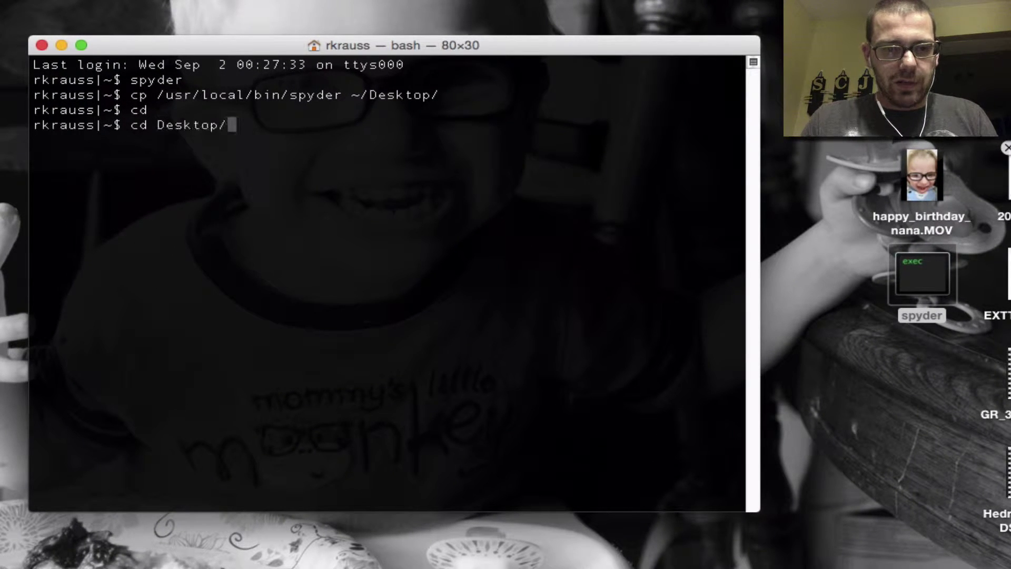
key("Return")
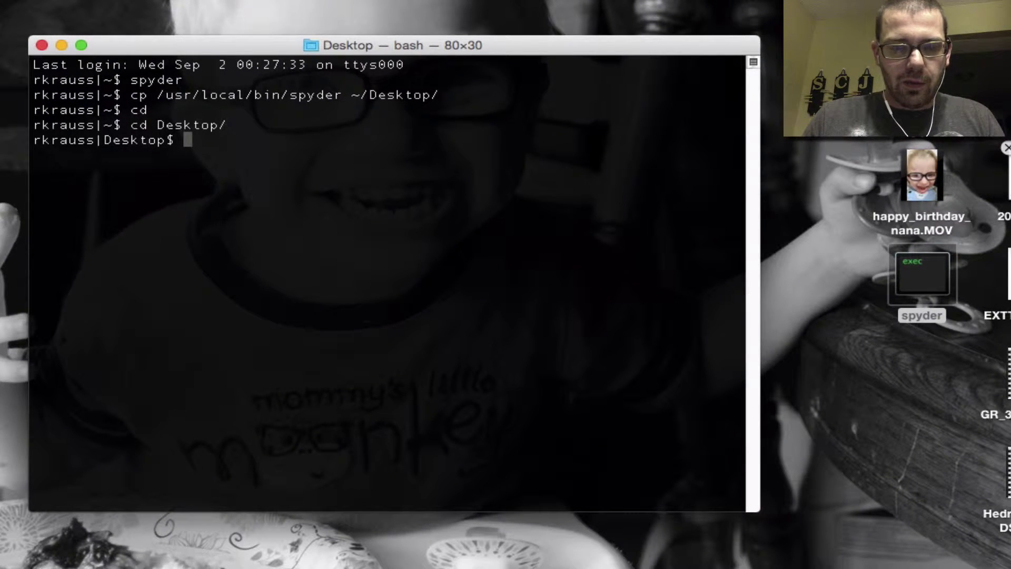
type("mv sp")
key("Tab")
type("sp")
key("Tab")
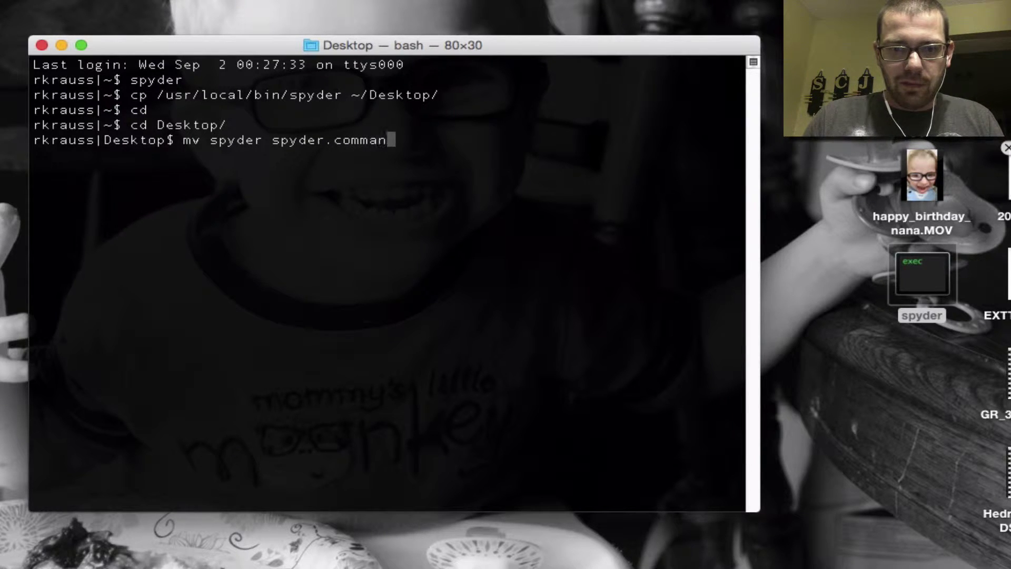
type("d")
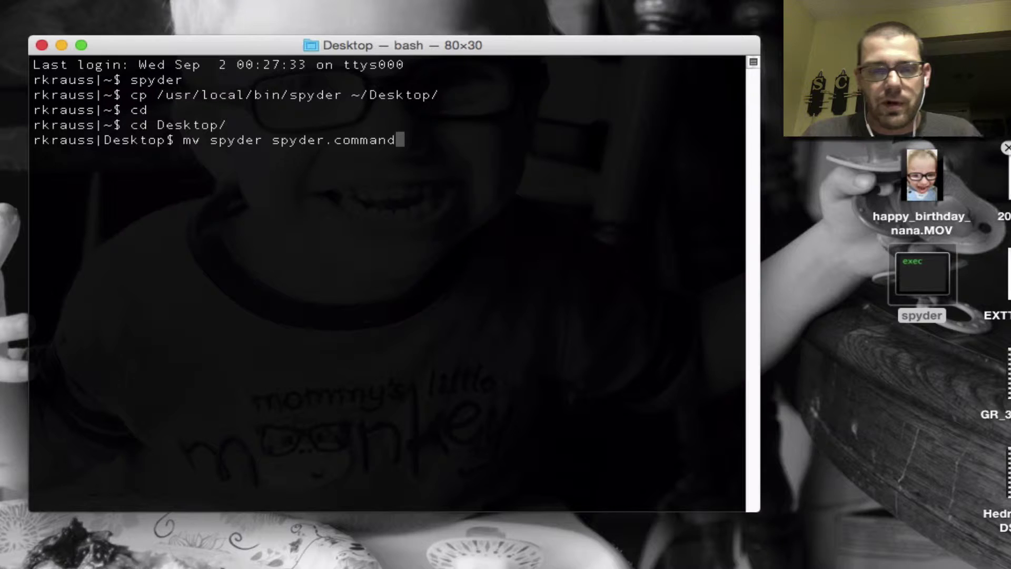
key("Return")
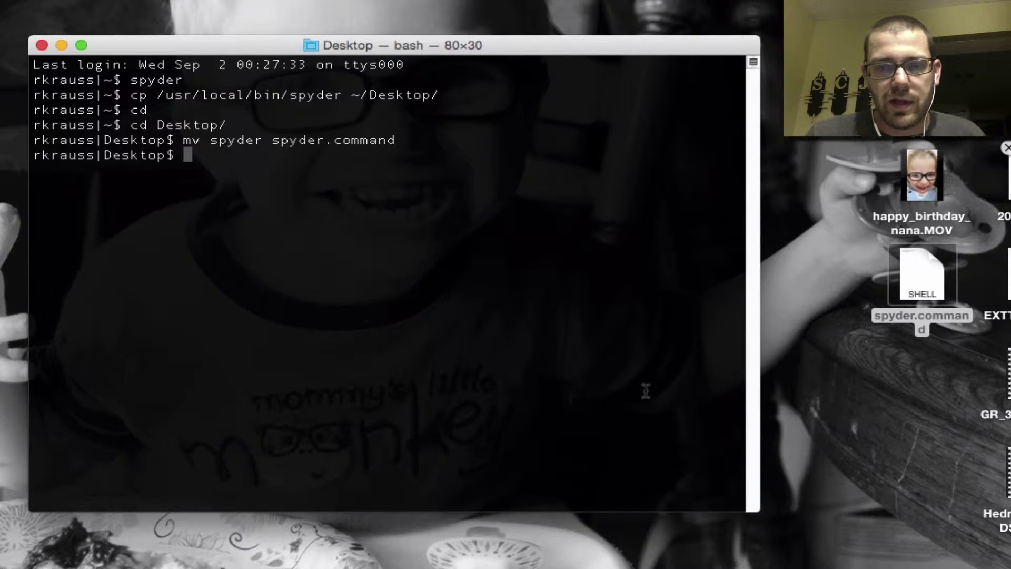
left_click(925, 328)
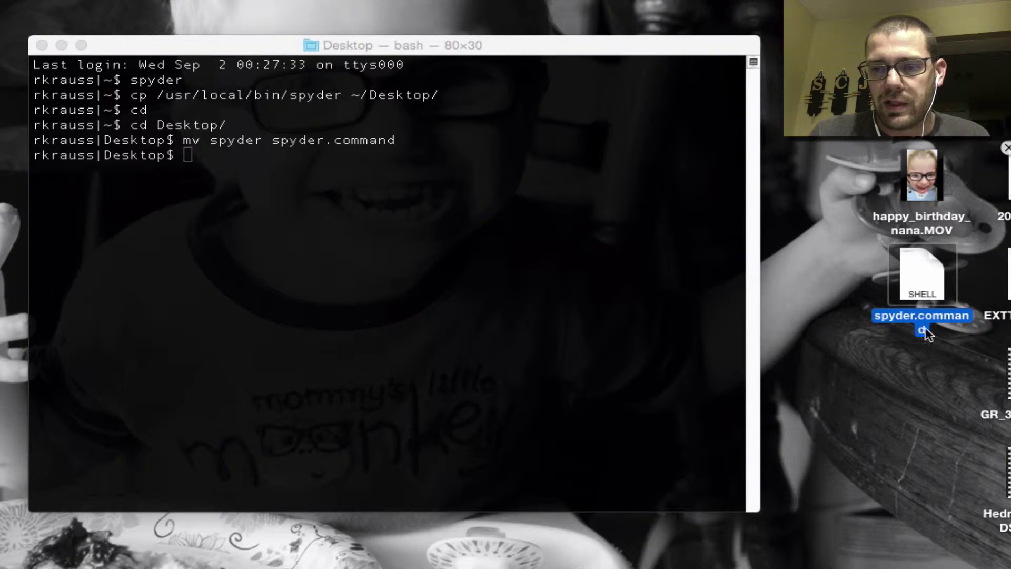
double_click(926, 268)
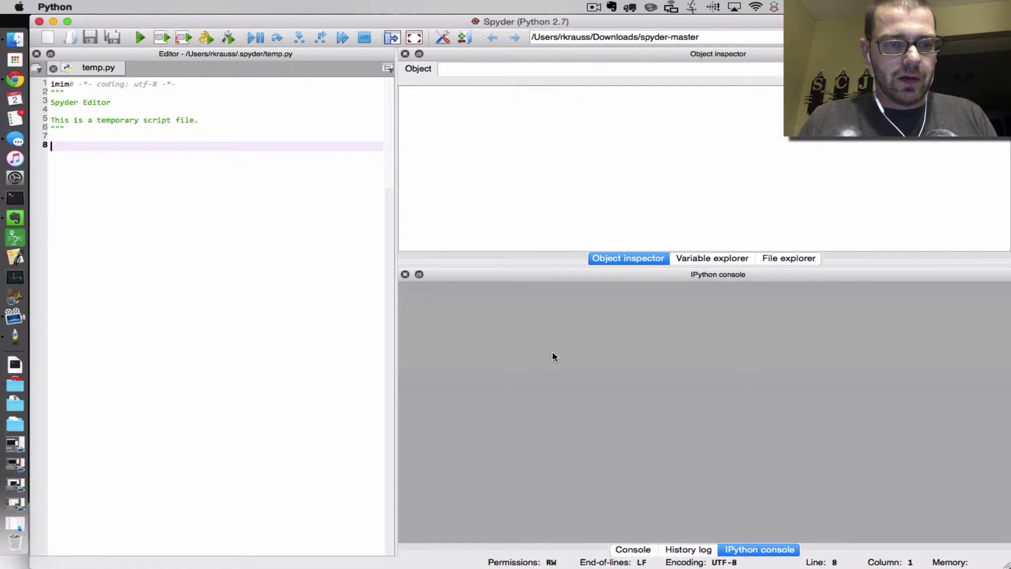
key("super+q")
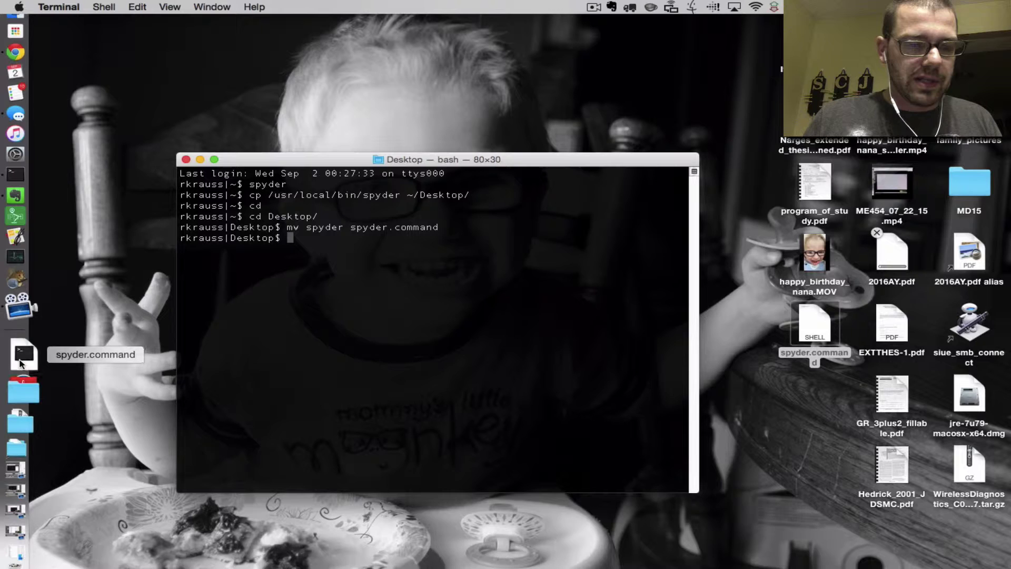
Step: Launch spyder.command from the Dock, remove its temporary Dock entry, and quit Spyder
left_click(21, 362)
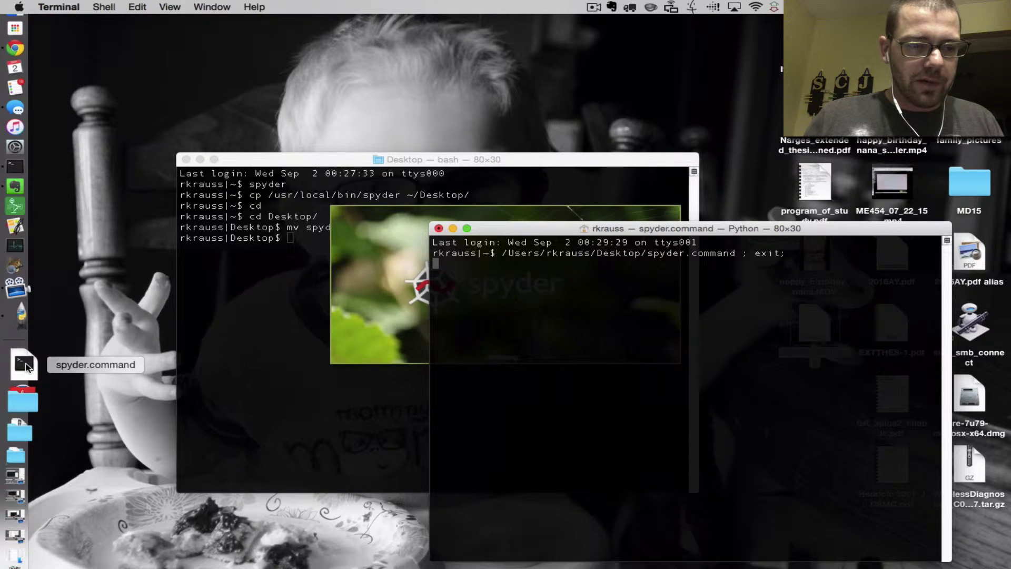
right_click(26, 366)
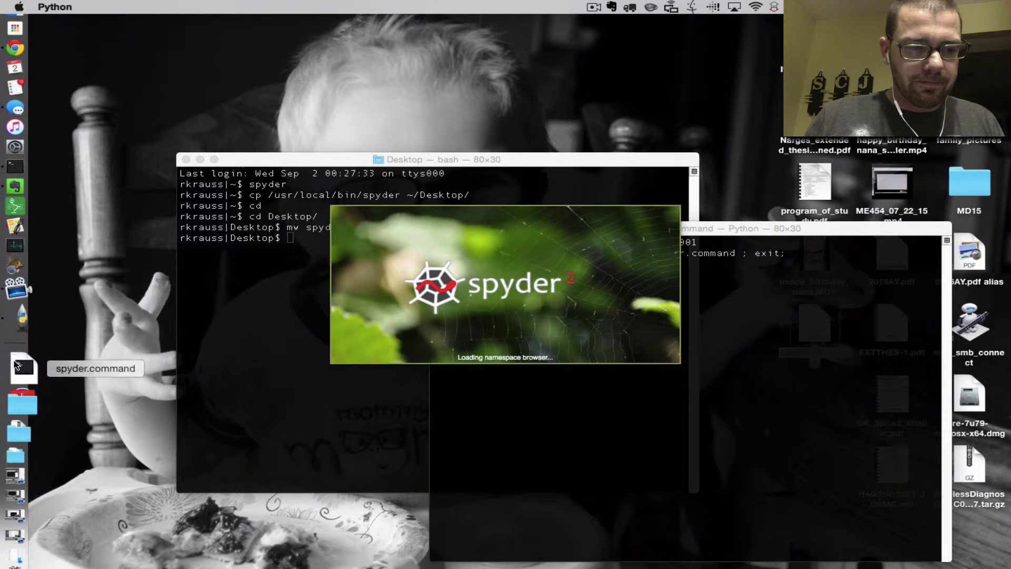
right_click(18, 366)
mouse_move(134, 356)
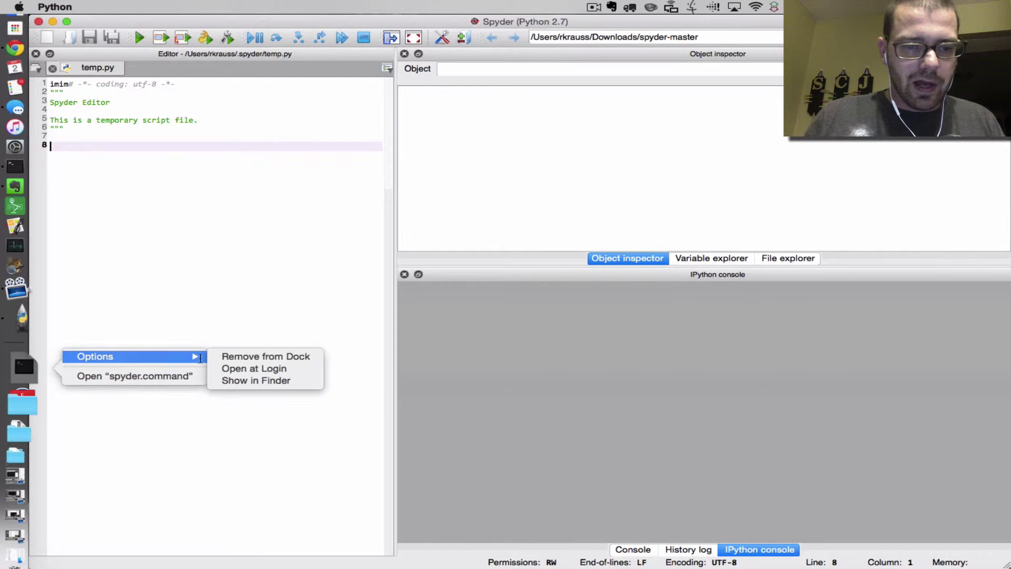
left_click(244, 356)
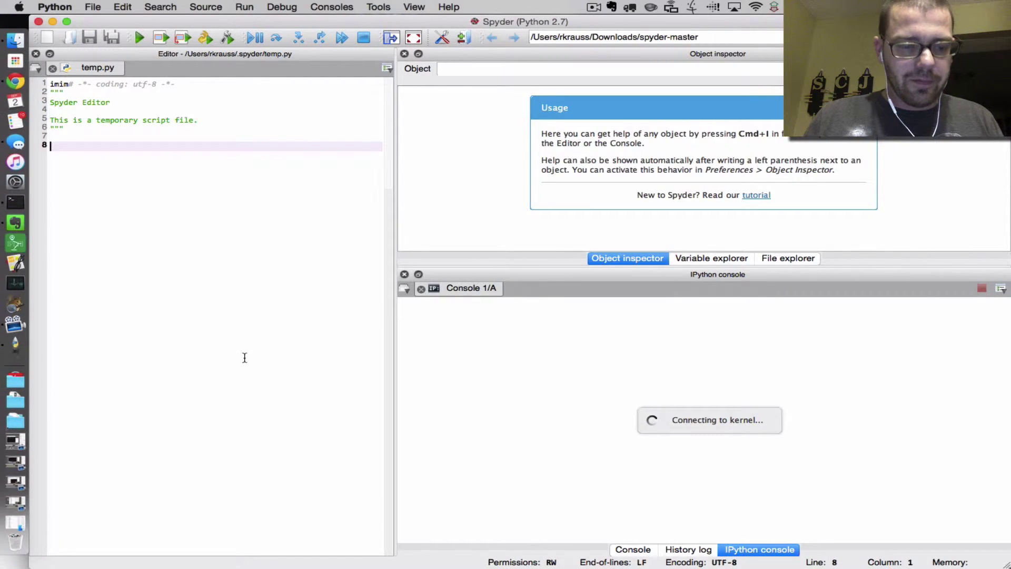
key("super+q")
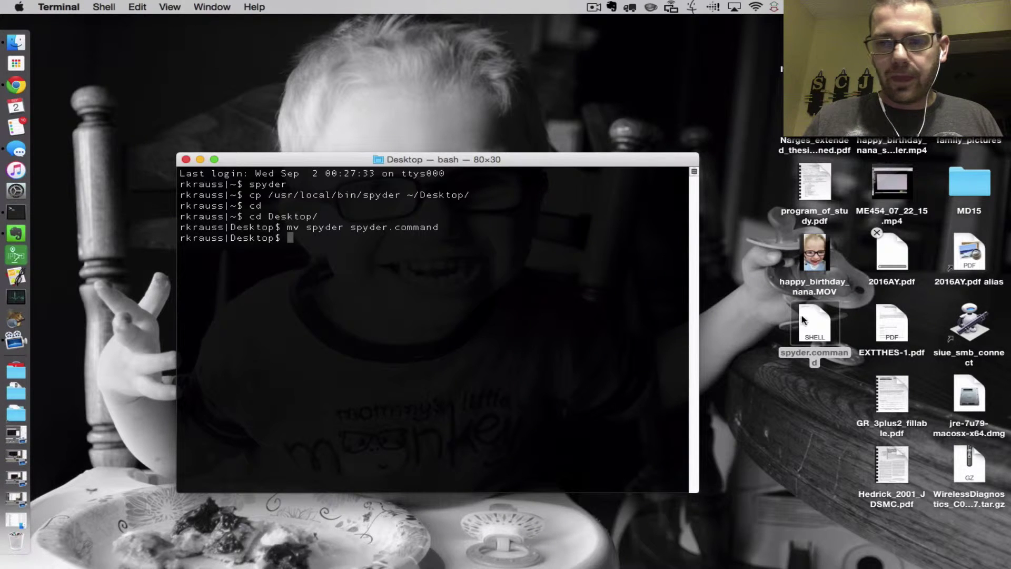
Step: Drag the desktop spyder.command into the Dock as a permanent item
mouse_move(821, 318)
left_mouse_down()
mouse_move(24, 219)
mouse_move(27, 308)
left_mouse_up()
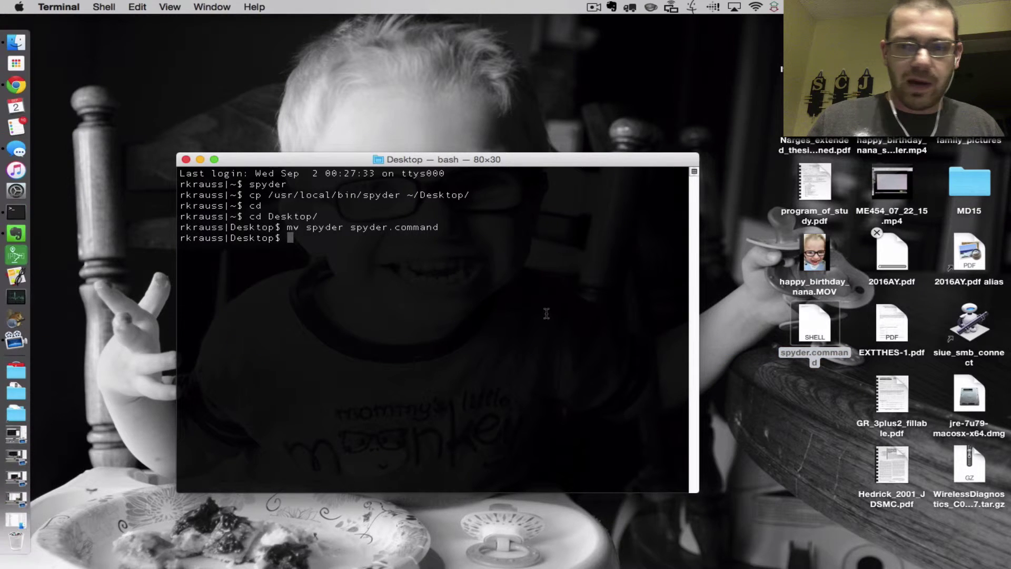
left_click_drag(804, 320, 32, 369)
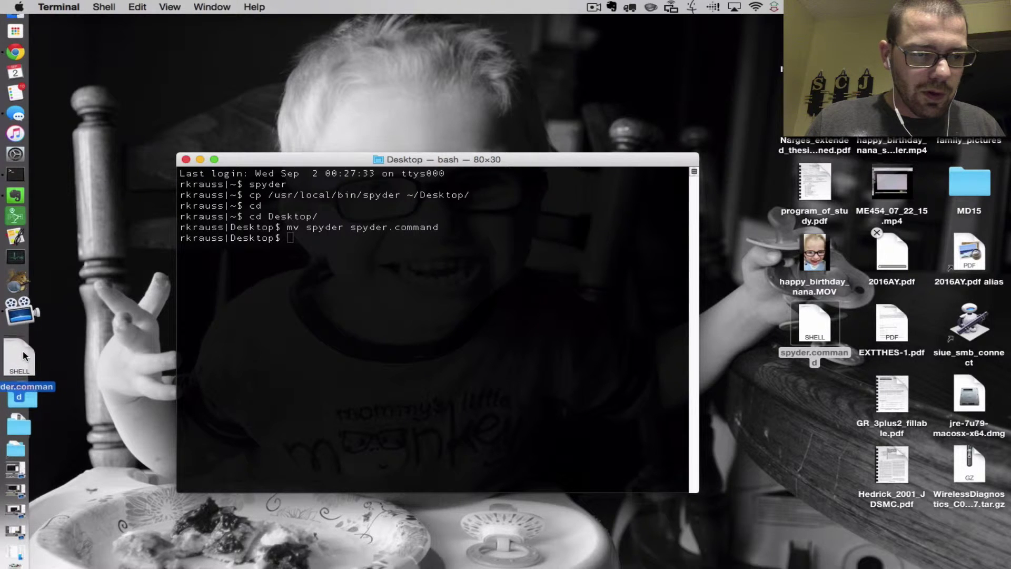
left_click_drag(32, 370, 14, 338)
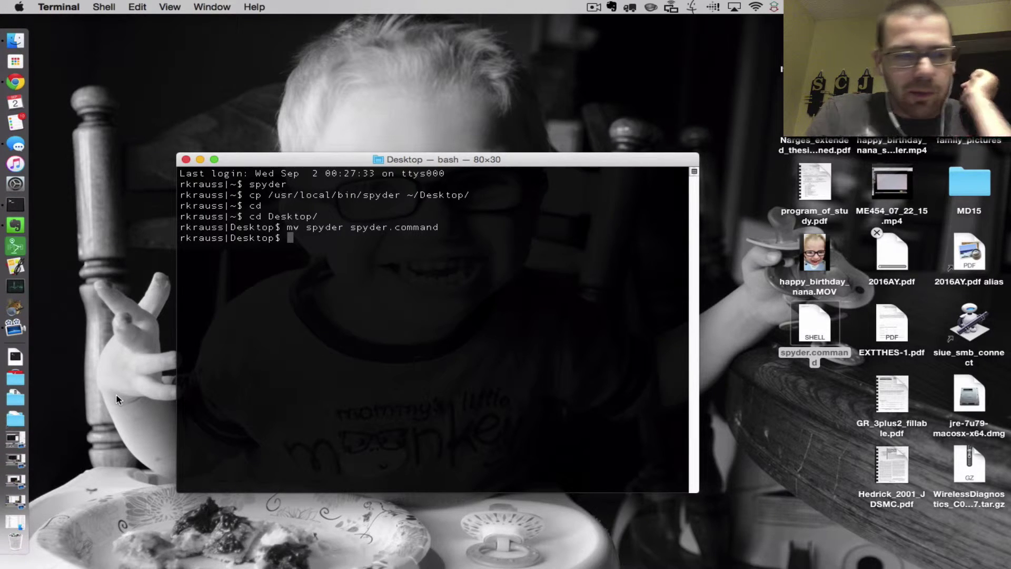
Step: Open Spyder 2 from the new Dock shortcut, then quit it with Cmd+Q
left_click(26, 357)
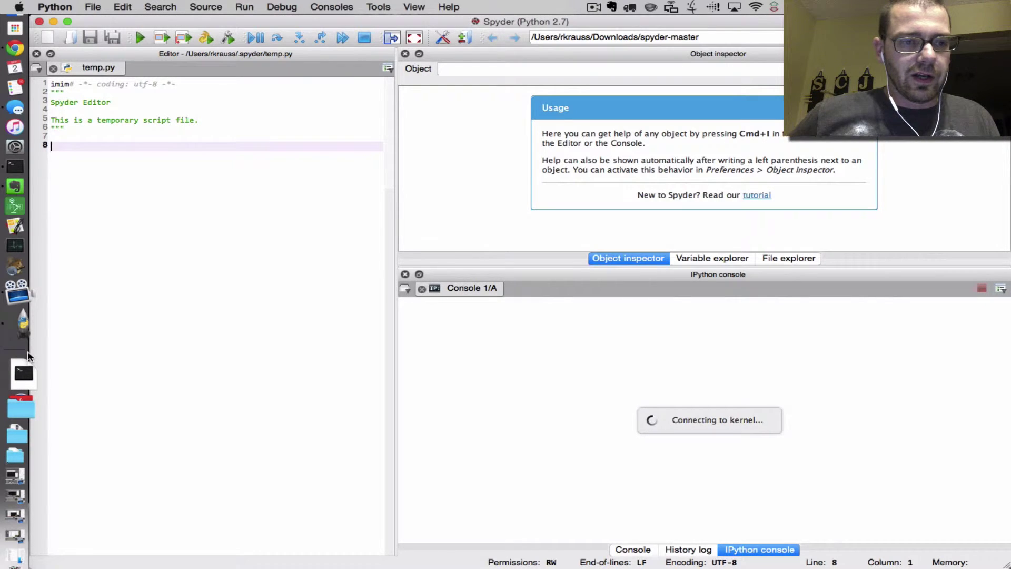
key("super+q")
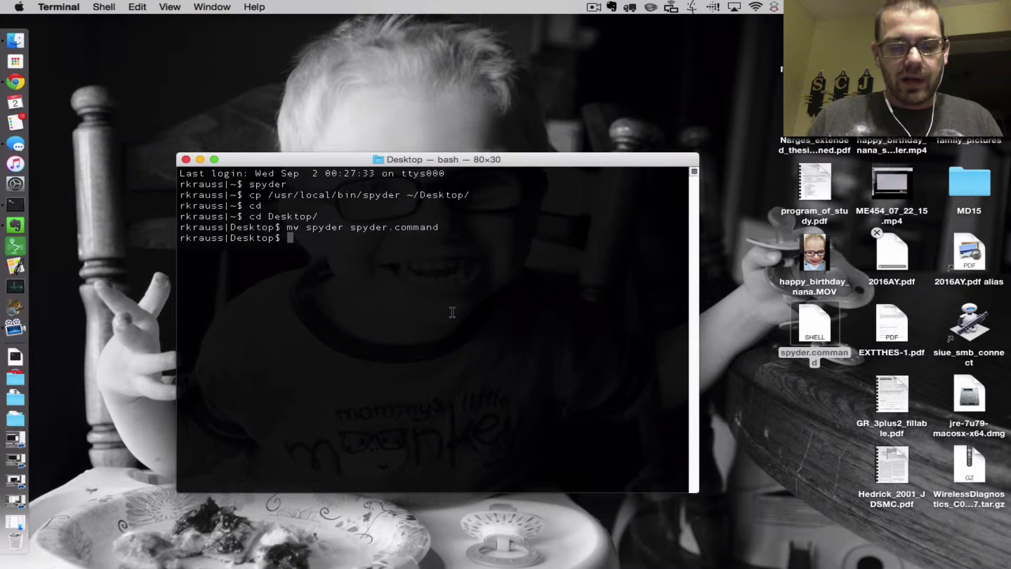
type("cd")
Step: Go to /usr/local/lib/python2.7/site-packages/spyderlib and list its contents
key("Return")
type("cd /u")
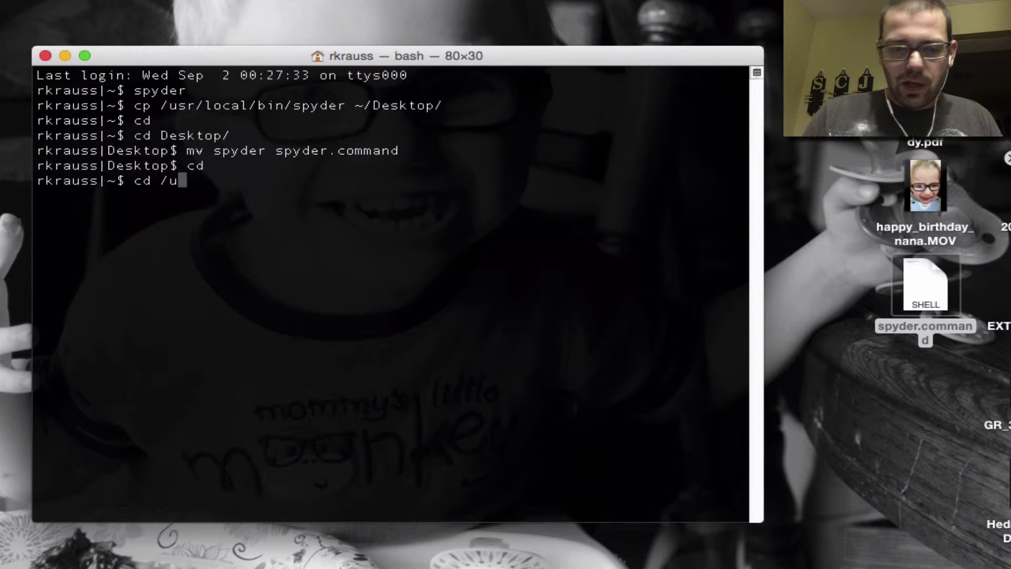
type("sr/local/lib/python2.7/site-packages/s")
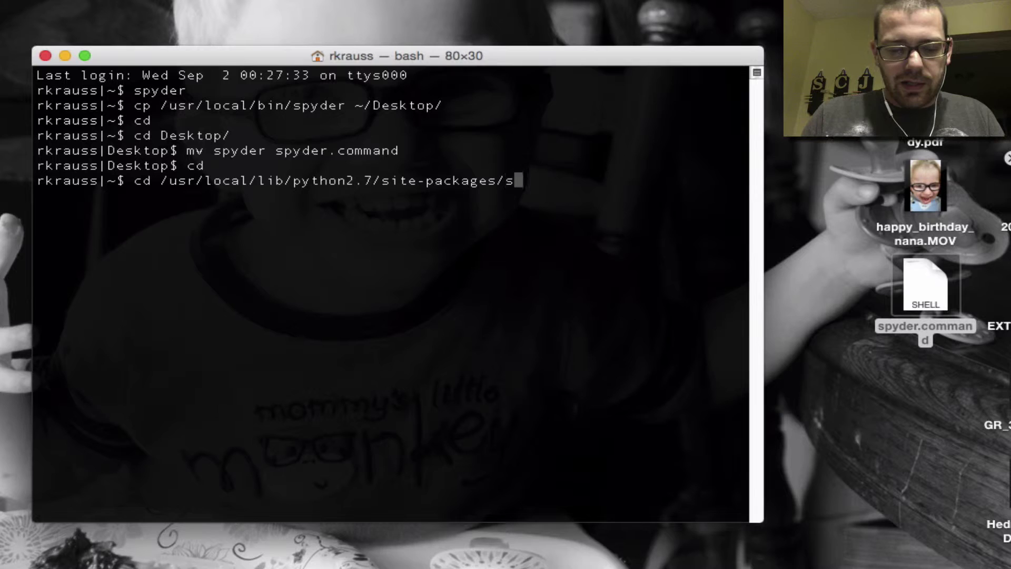
key("Tab")
type("l")
key("Tab")
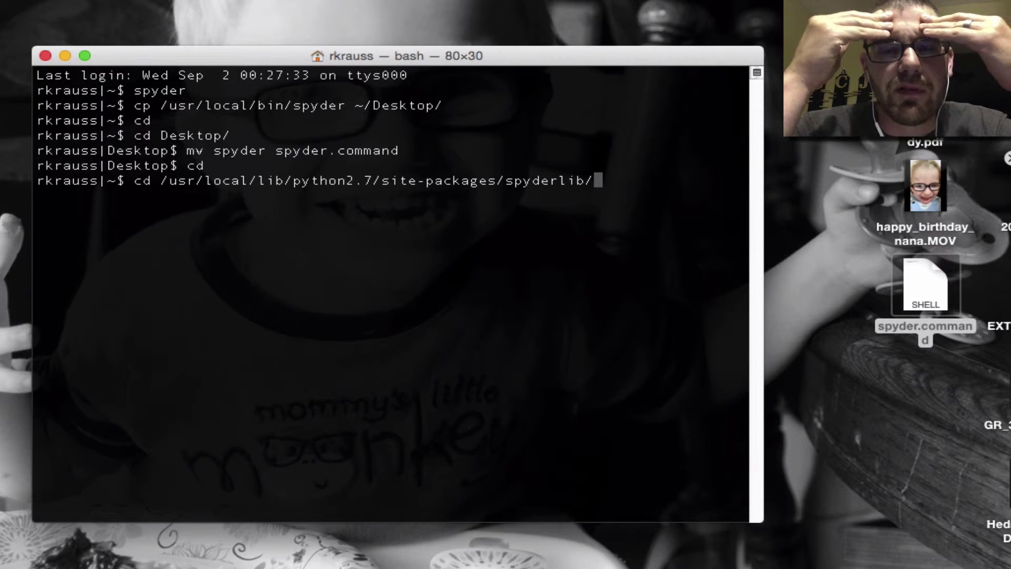
key("Return")
type("ls")
key("Return")
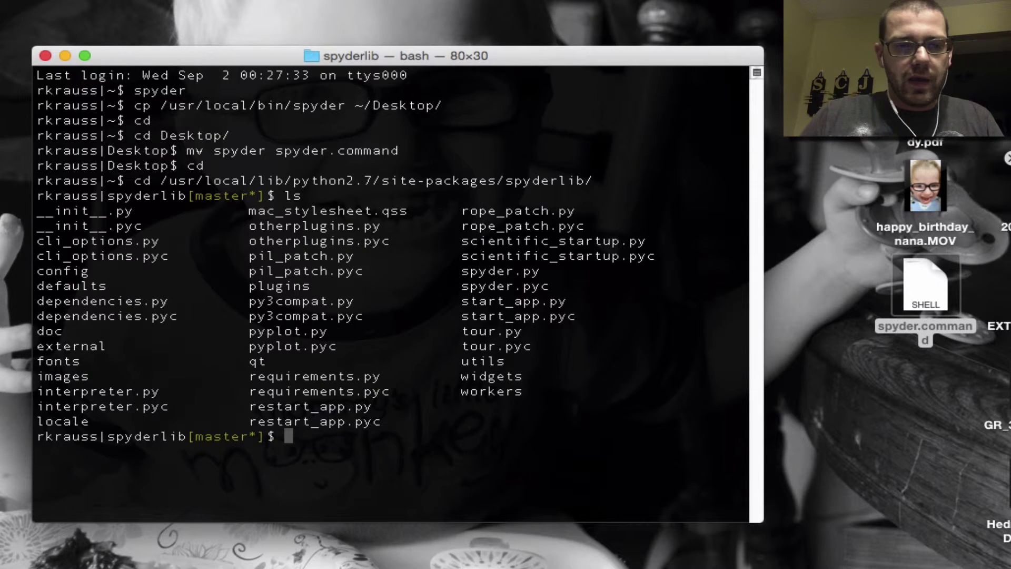
type("cdim")
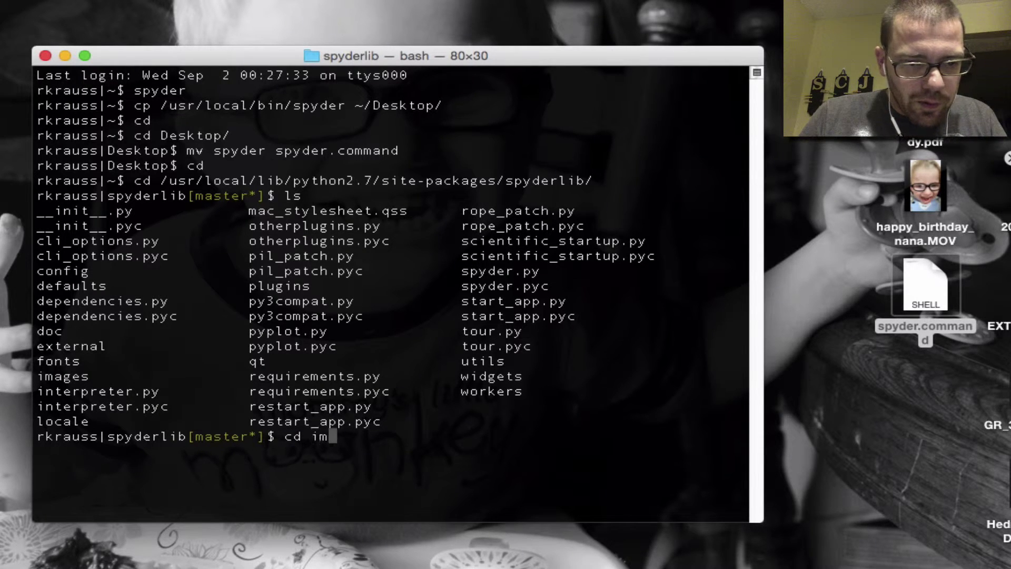
Step: Move into the images subfolder, list its icon files, and print the path with pwd
key("Tab")
key("Return")
type("ls")
key("Return")
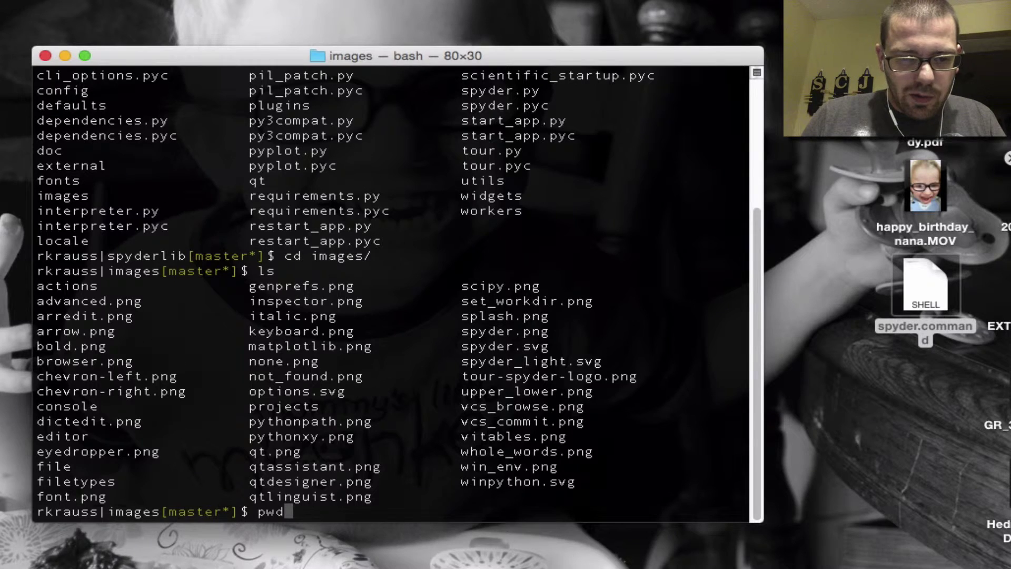
key("Return")
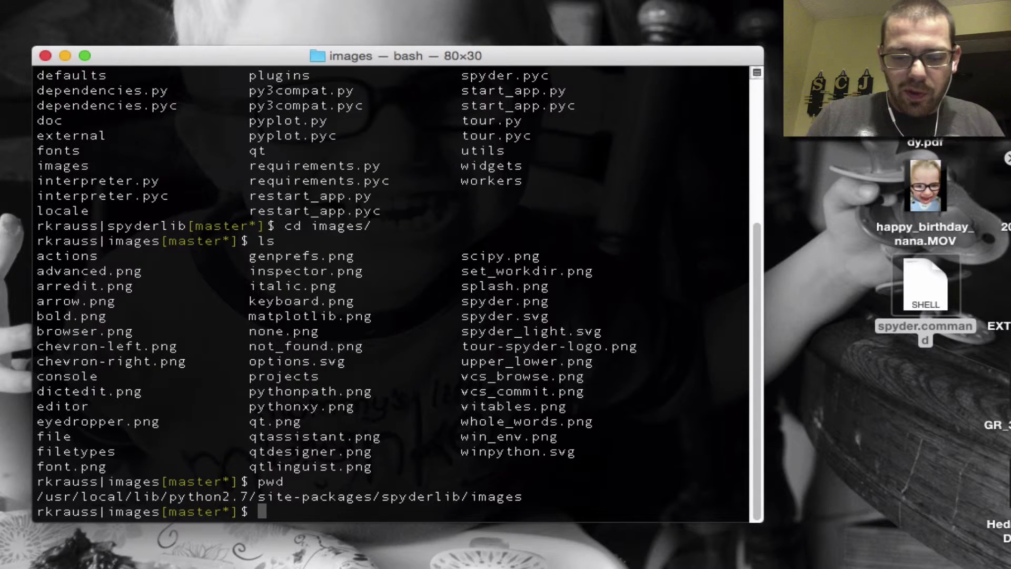
type("open spyder")
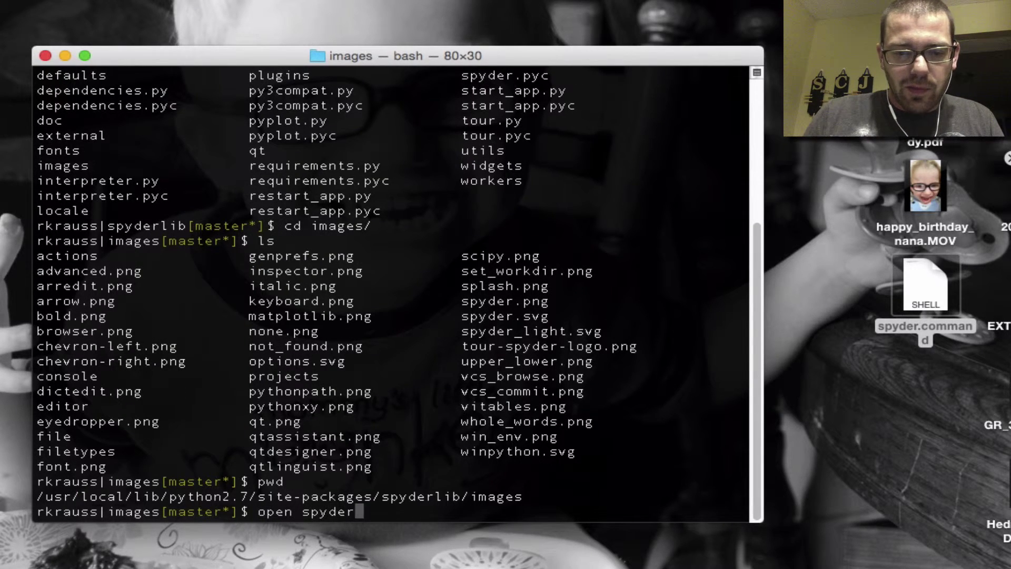
type("ng")
Step: Open spyder.png in Preview, select the whole image, and select desktop spyder.command
key("Return")
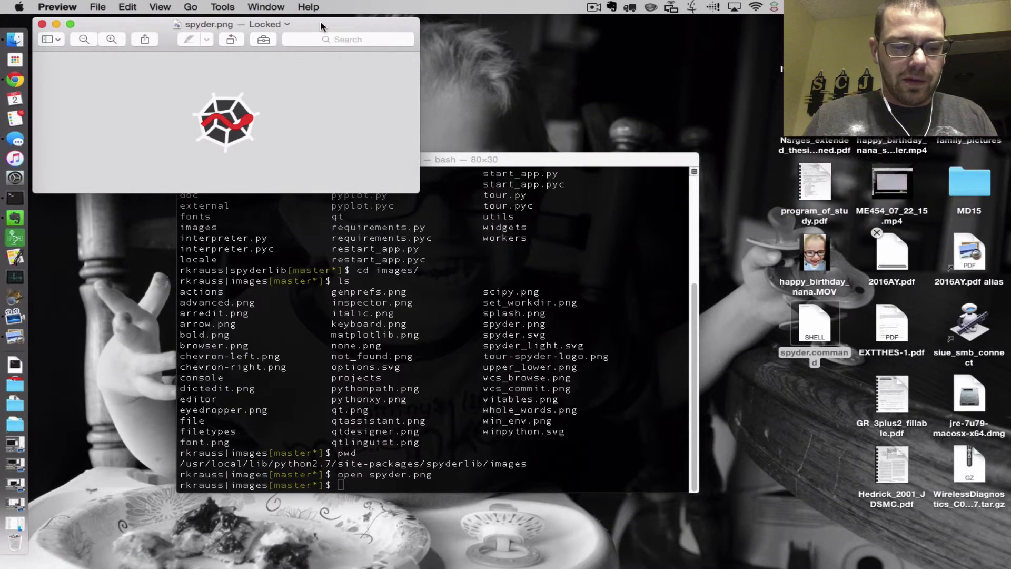
key("super+a")
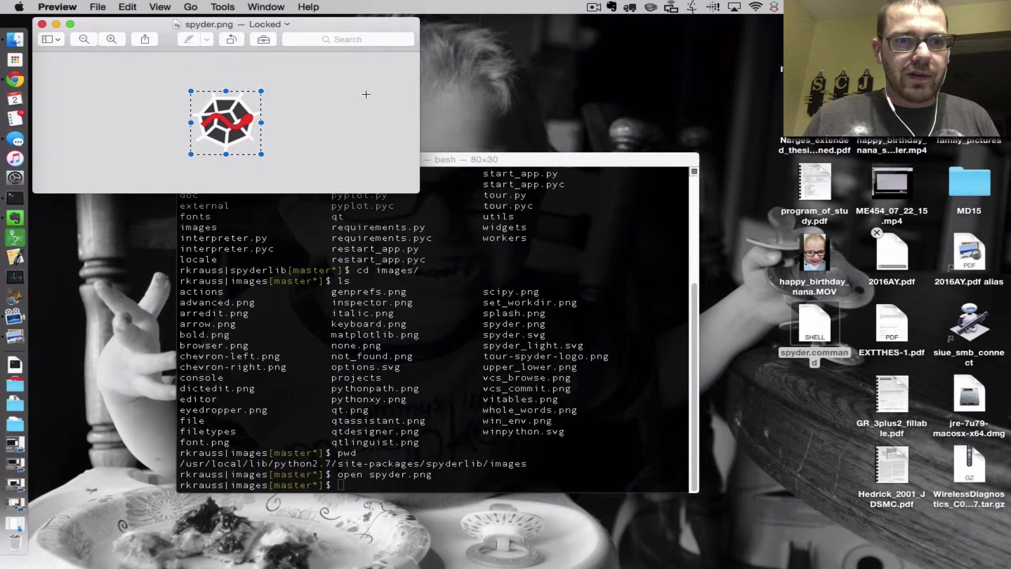
left_click(816, 322)
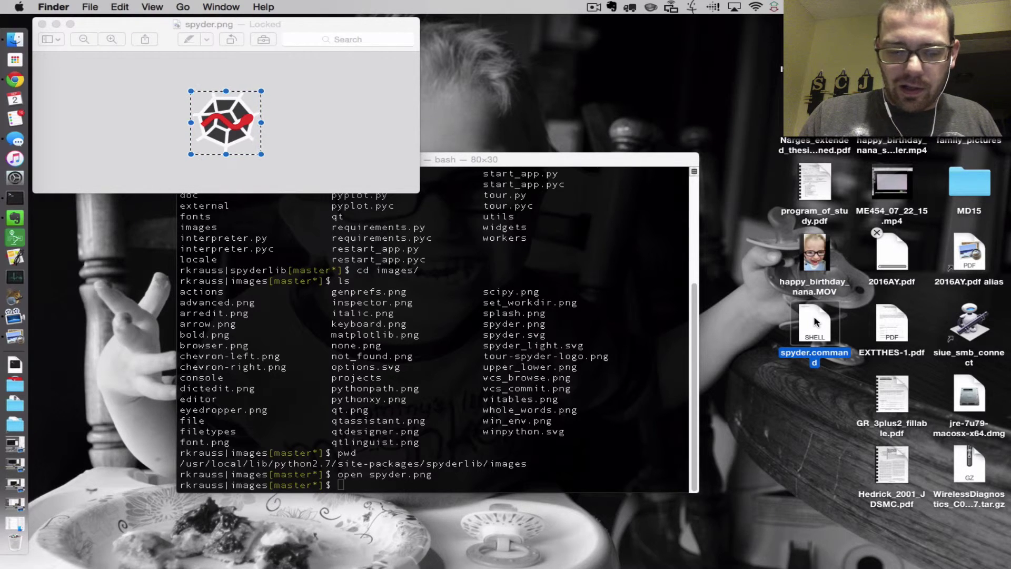
Step: Paste the spider logo as spyder.command's icon in Get Info, then close Info and Preview
key("super+i")
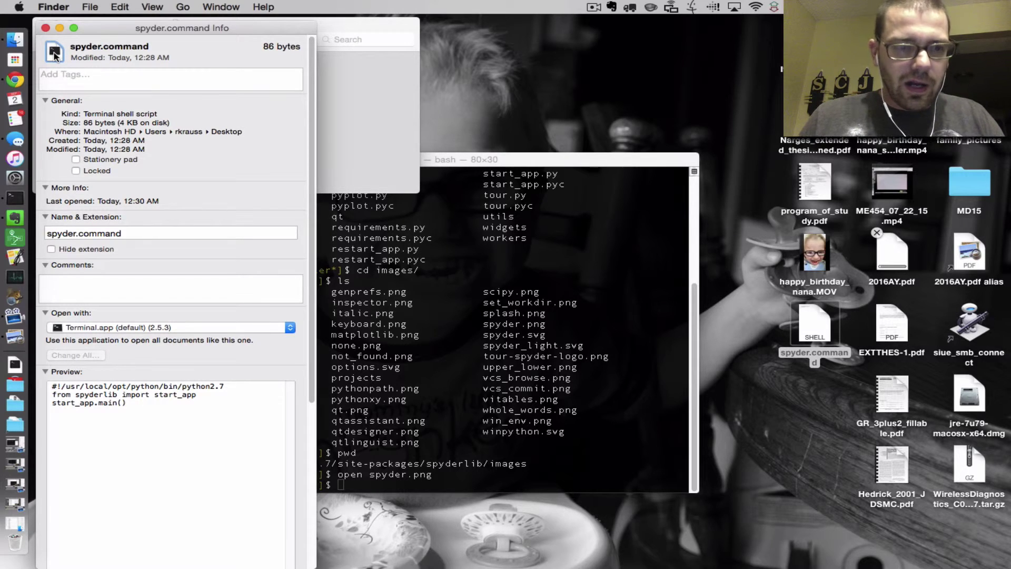
key("super+v")
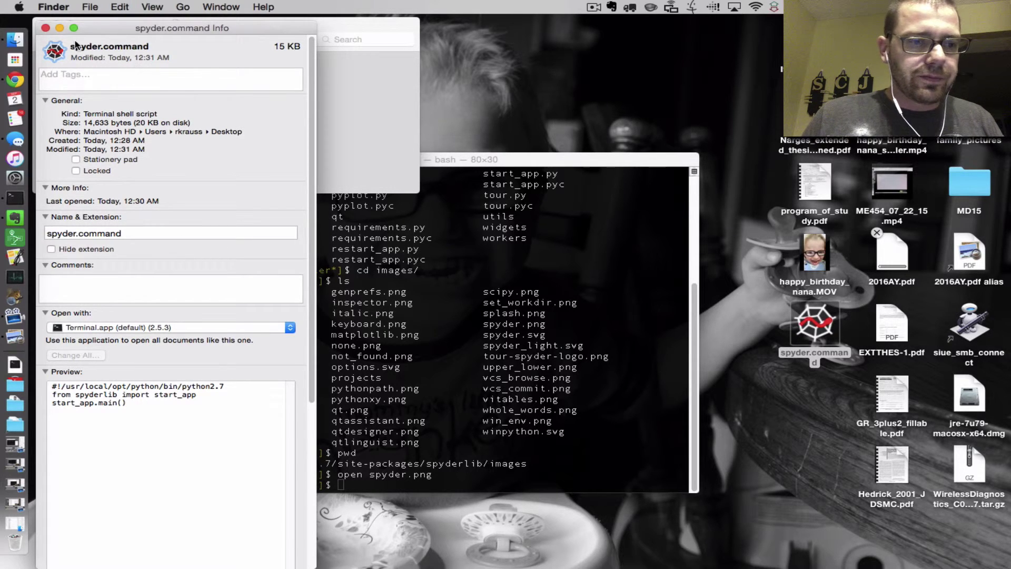
left_click(45, 28)
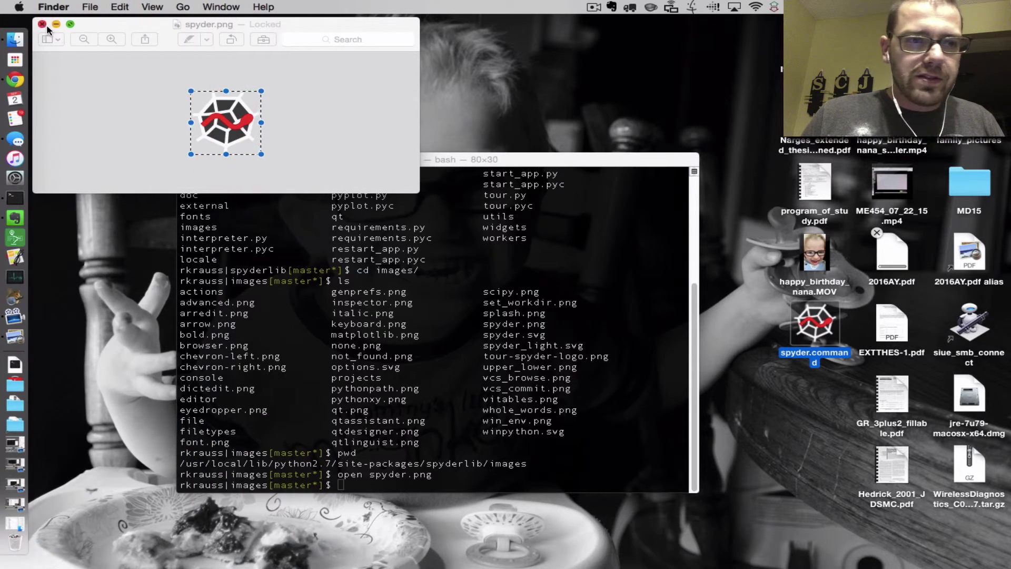
left_click(41, 26)
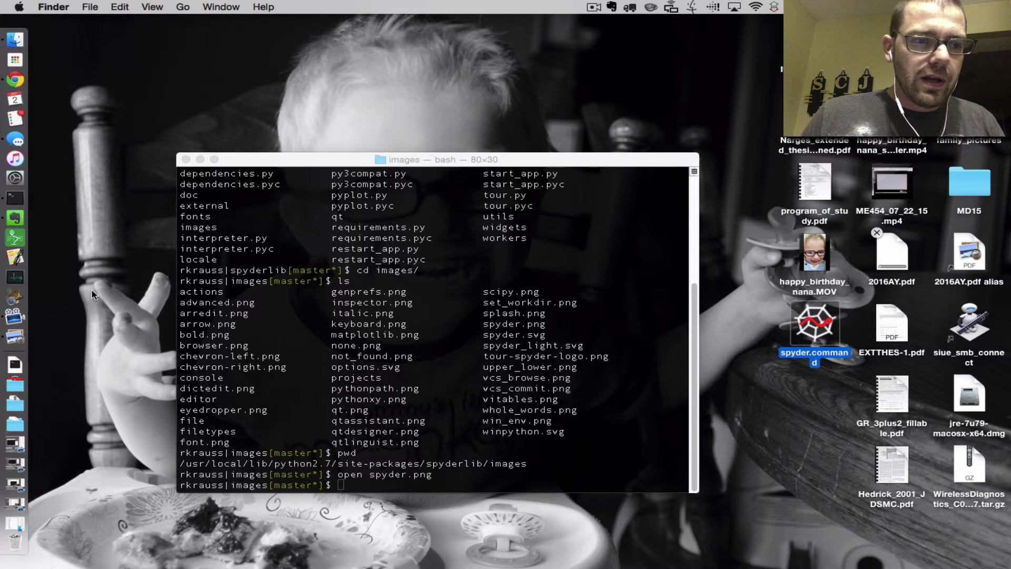
Step: Launch Spyder from the Dock and quit it, then reopen it from desktop spyder.command
left_click(23, 365)
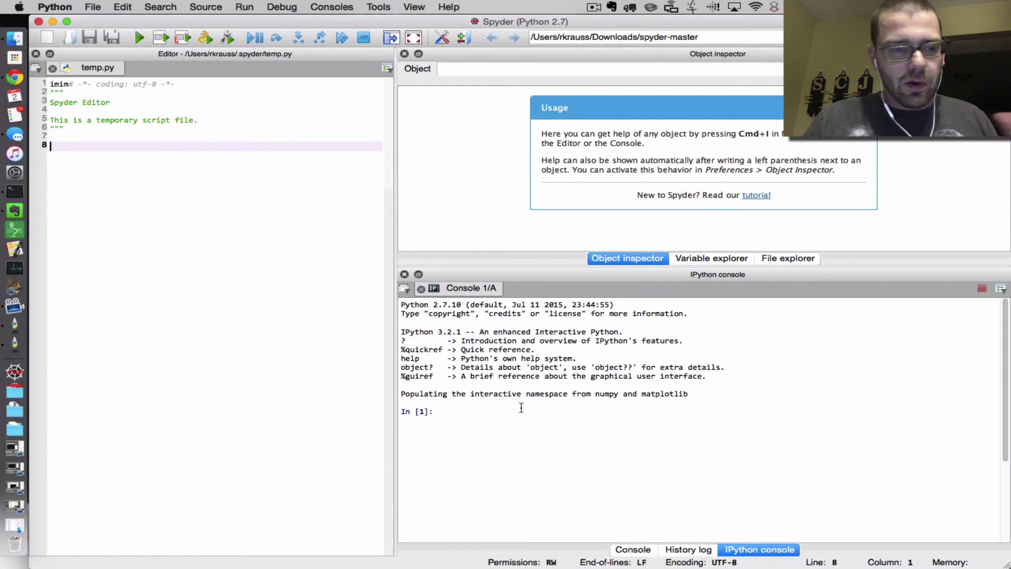
key("super+q")
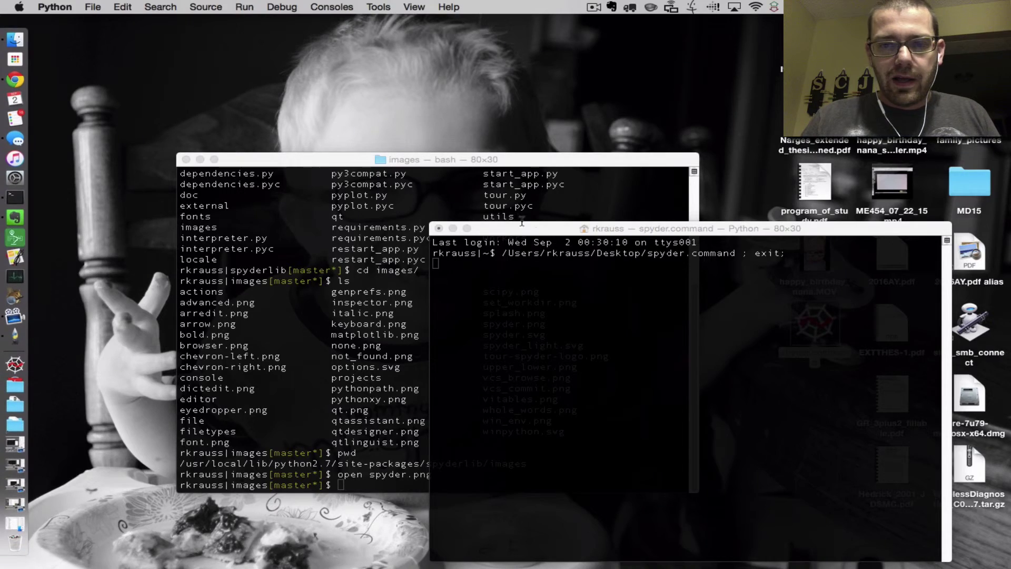
double_click(816, 325)
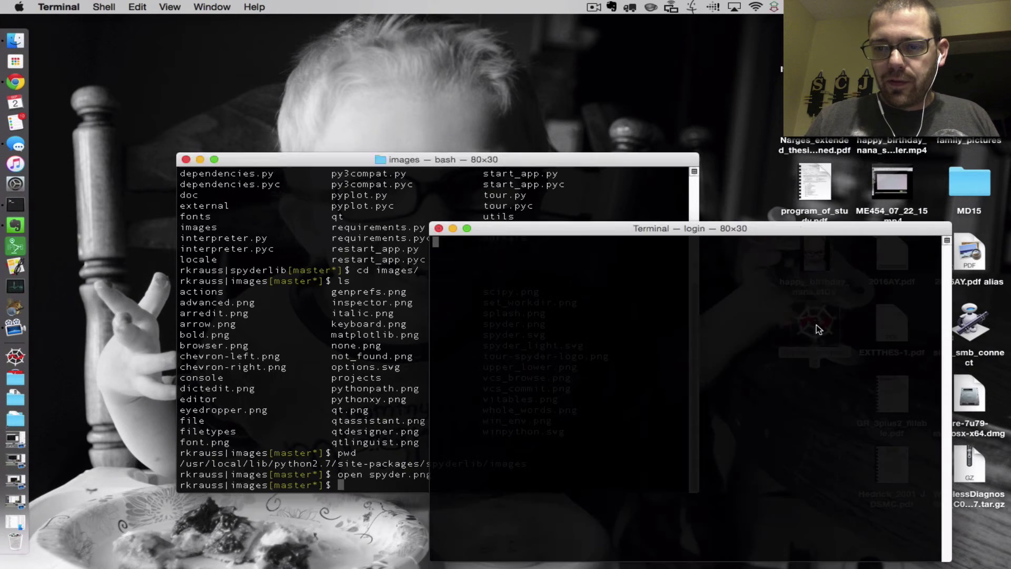